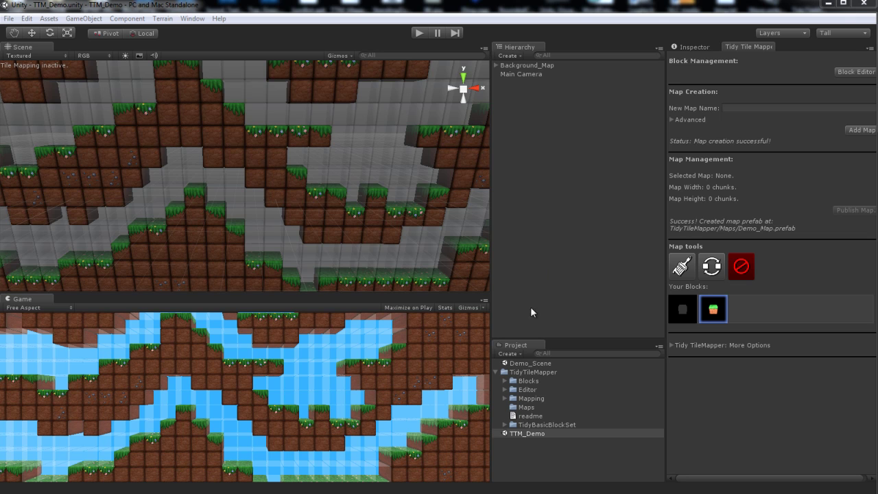
Step: Open Demo_Scene and inspect the Standard_Block tile variants in the block editor, closing the editor when done
{"action": "double_click", "coordinate": [540, 363]}
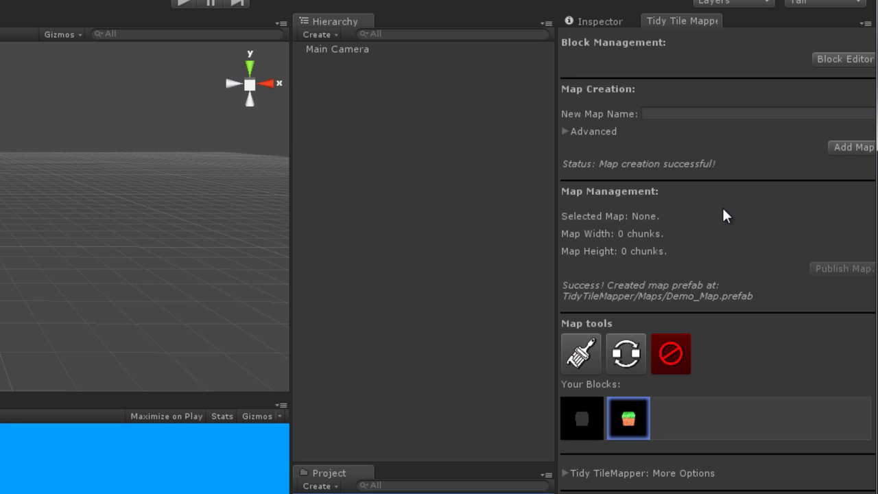
{"action": "left_click", "coordinate": [845, 60]}
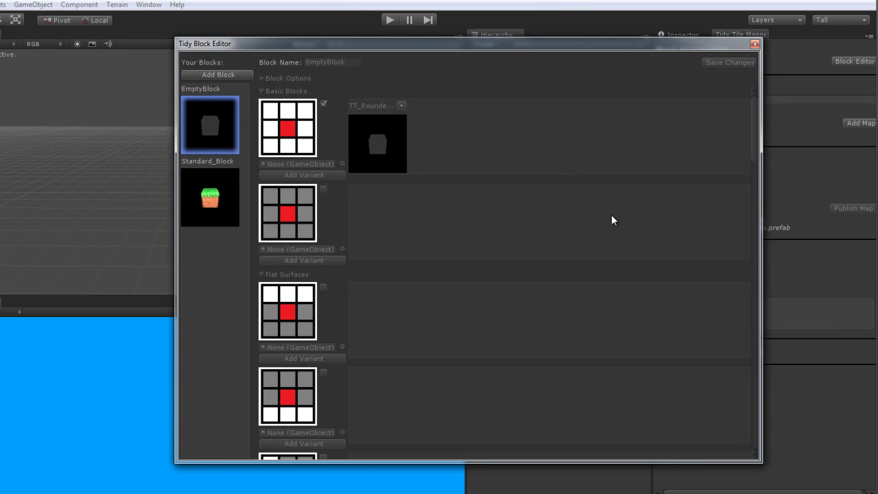
{"action": "left_click", "coordinate": [230, 202]}
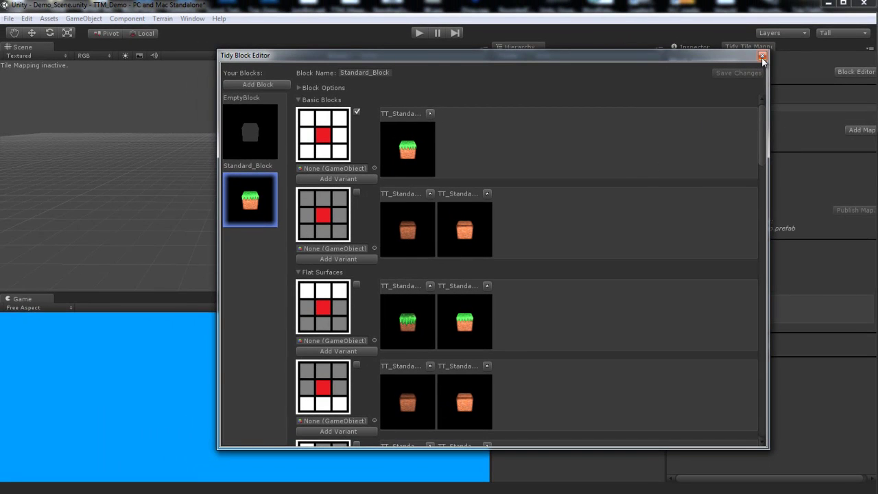
{"action": "left_click", "coordinate": [762, 56]}
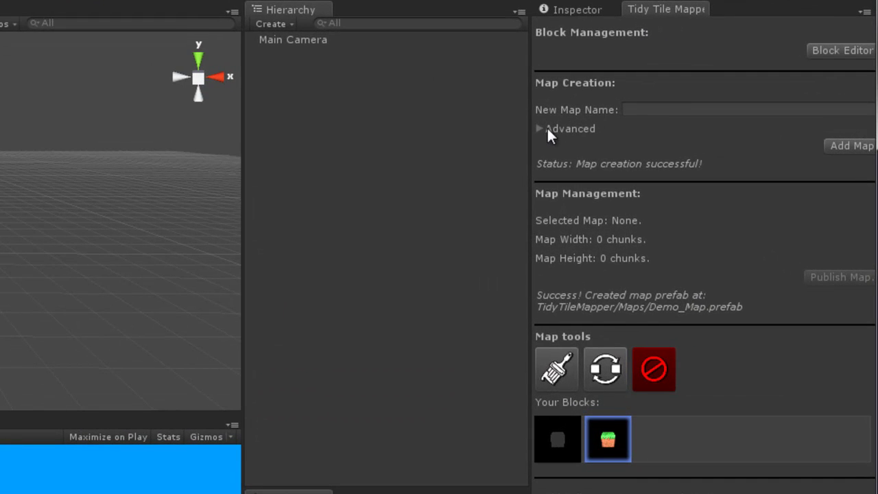
Step: Add a new map named Demo_Map, showing the advanced tile and chunk settings
{"action": "left_click", "coordinate": [539, 129]}
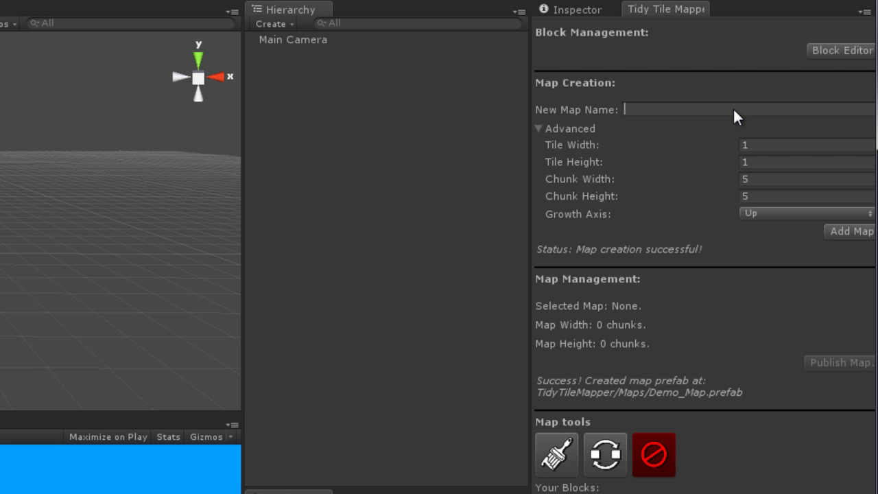
{"action": "type", "text": "Demo_Map"}
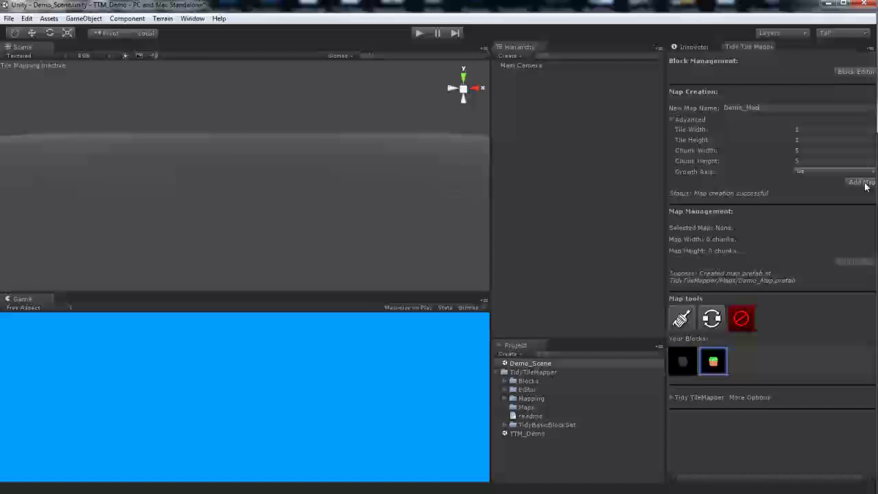
{"action": "left_click", "coordinate": [854, 233]}
{"action": "left_click_drag", "start_coordinate": [379, 90], "coordinate": [506, 102], "text": "alt"}
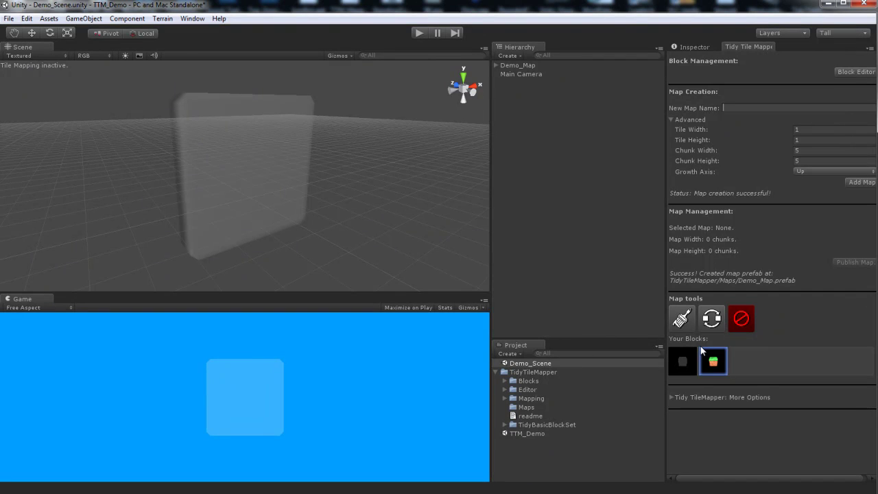
Step: Paint with EmptyBlock across the starting chunk and outward on both sides to extend the map with more chunks
{"action": "left_click", "coordinate": [690, 324]}
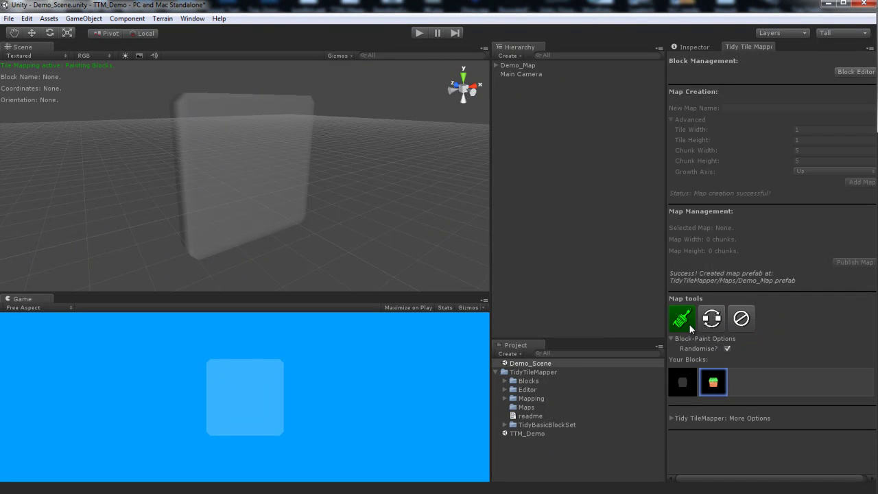
{"action": "left_click", "coordinate": [687, 382]}
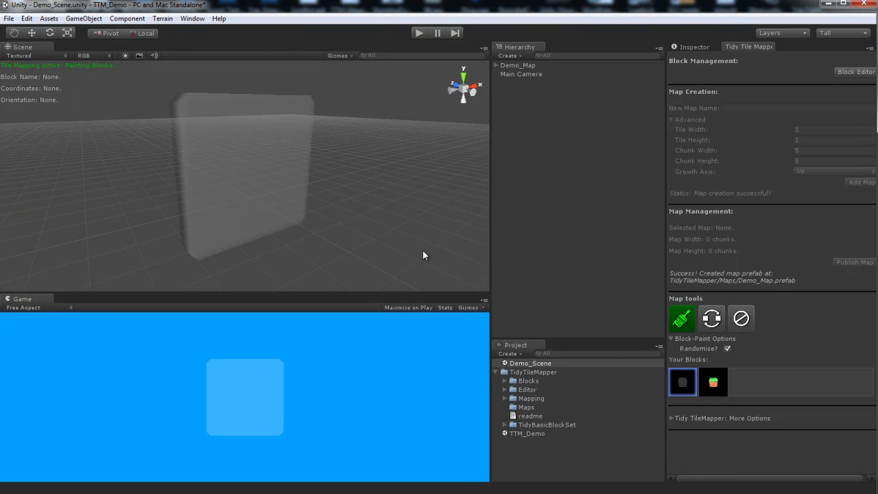
{"action": "left_click", "coordinate": [284, 175]}
{"action": "mouse_move", "coordinate": [368, 171]}
{"action": "left_mouse_down", "text": "alt"}
{"action": "mouse_move", "coordinate": [402, 161]}
{"action": "mouse_move", "coordinate": [369, 151]}
{"action": "left_mouse_up", "text": "alt"}
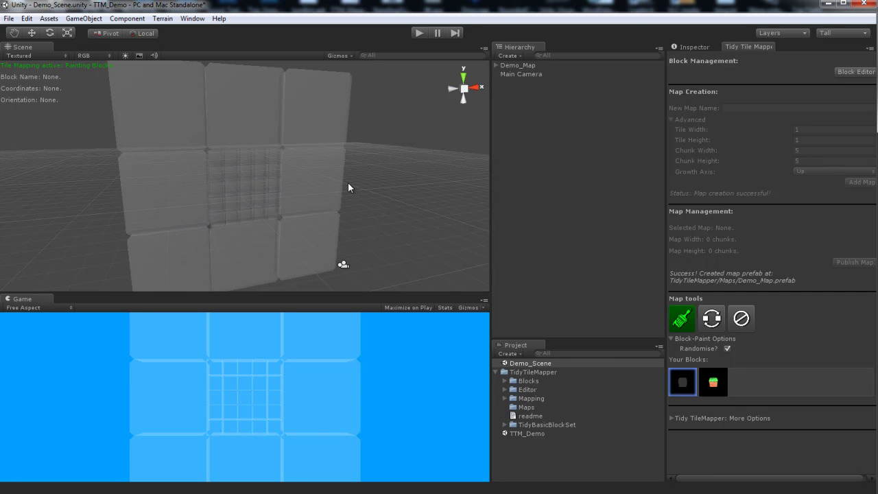
{"action": "mouse_move", "coordinate": [313, 192]}
{"action": "left_mouse_down"}
{"action": "mouse_move", "coordinate": [365, 180]}
{"action": "mouse_move", "coordinate": [321, 127]}
{"action": "mouse_move", "coordinate": [257, 124]}
{"action": "mouse_move", "coordinate": [181, 190]}
{"action": "mouse_move", "coordinate": [224, 245]}
{"action": "mouse_move", "coordinate": [403, 232]}
{"action": "mouse_move", "coordinate": [409, 190]}
{"action": "mouse_move", "coordinate": [421, 179]}
{"action": "mouse_move", "coordinate": [407, 139]}
{"action": "mouse_move", "coordinate": [392, 216]}
{"action": "mouse_move", "coordinate": [416, 154]}
{"action": "mouse_move", "coordinate": [369, 157]}
{"action": "mouse_move", "coordinate": [382, 163]}
{"action": "left_mouse_up"}
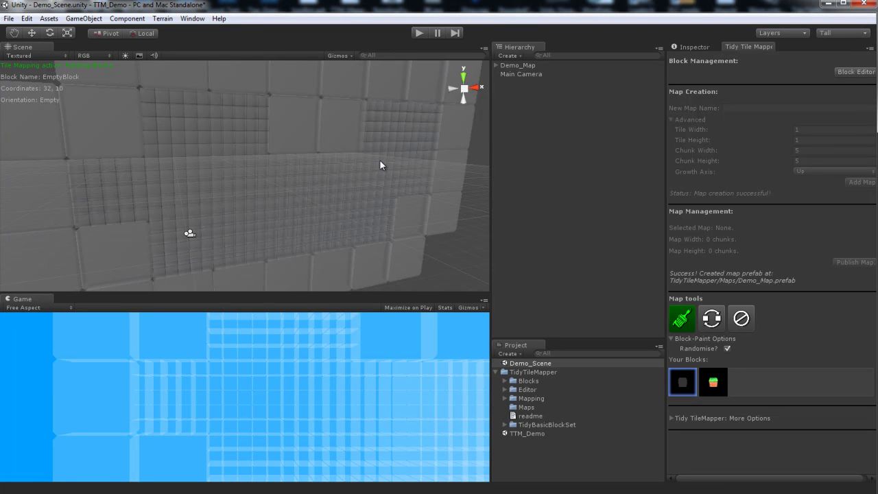
{"action": "right_click_drag", "start_coordinate": [379, 159], "coordinate": [260, 206]}
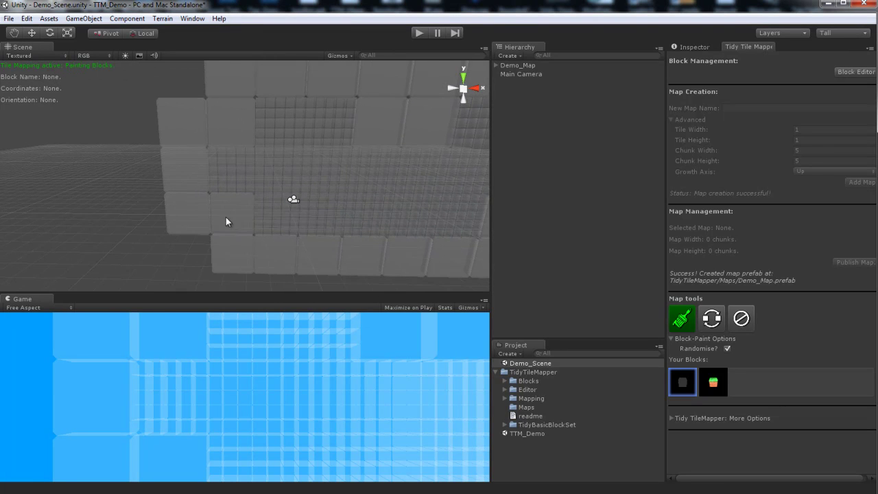
{"action": "mouse_move", "coordinate": [226, 217]}
{"action": "left_mouse_down"}
{"action": "mouse_move", "coordinate": [189, 173]}
{"action": "mouse_move", "coordinate": [141, 187]}
{"action": "mouse_move", "coordinate": [146, 246]}
{"action": "left_mouse_up"}
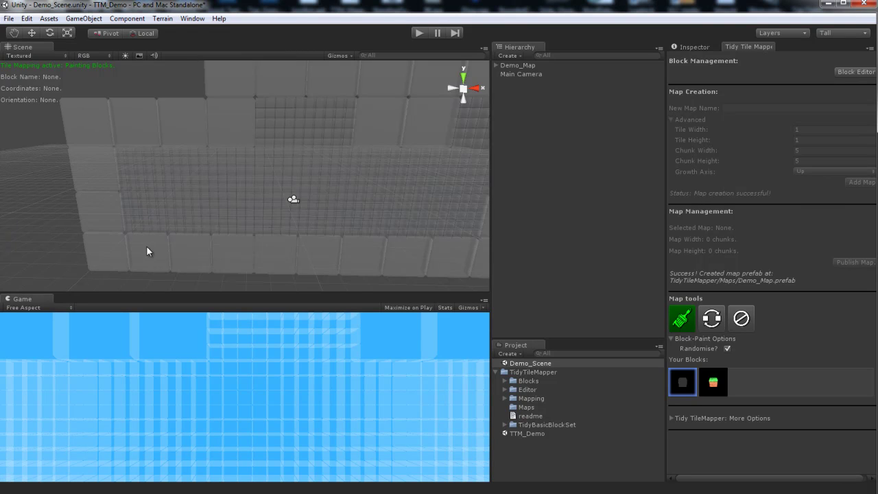
{"action": "right_click_drag", "start_coordinate": [146, 245], "coordinate": [245, 204]}
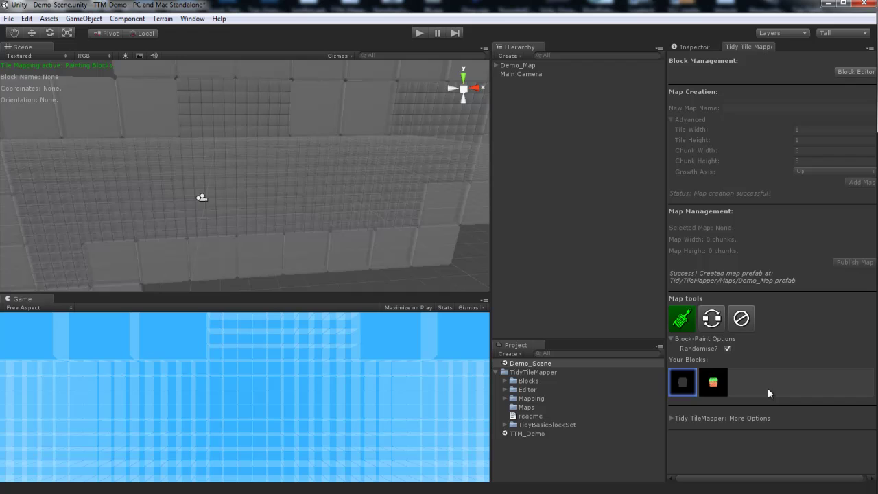
Step: Turn off Randomise and paint an uneven Standard_Block ground strip along the lower edge of the tile grid
{"action": "left_click", "coordinate": [728, 348]}
{"action": "left_click", "coordinate": [721, 389]}
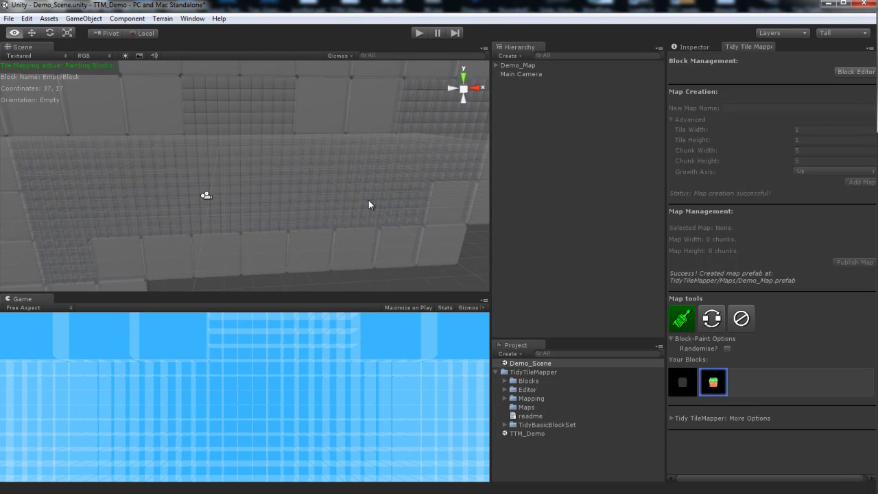
{"action": "mouse_move", "coordinate": [368, 199]}
{"action": "right_mouse_down"}
{"action": "mouse_move", "coordinate": [382, 196]}
{"action": "mouse_move", "coordinate": [359, 200]}
{"action": "right_mouse_up"}
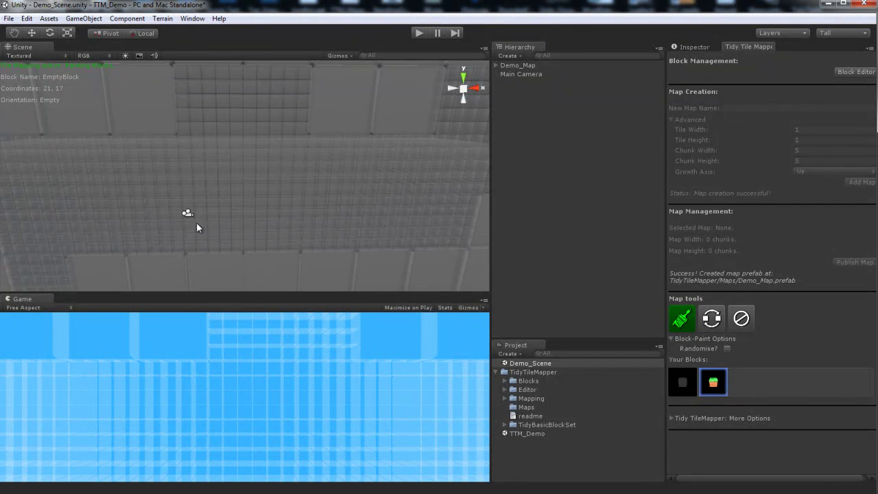
{"action": "mouse_move", "coordinate": [216, 250]}
{"action": "left_mouse_down"}
{"action": "mouse_move", "coordinate": [284, 234]}
{"action": "mouse_move", "coordinate": [270, 230]}
{"action": "mouse_move", "coordinate": [240, 245]}
{"action": "mouse_move", "coordinate": [236, 232]}
{"action": "mouse_move", "coordinate": [198, 238]}
{"action": "mouse_move", "coordinate": [186, 224]}
{"action": "mouse_move", "coordinate": [172, 225]}
{"action": "mouse_move", "coordinate": [183, 236]}
{"action": "mouse_move", "coordinate": [166, 243]}
{"action": "mouse_move", "coordinate": [195, 248]}
{"action": "mouse_move", "coordinate": [144, 253]}
{"action": "left_mouse_up"}
{"action": "mouse_move", "coordinate": [72, 252]}
{"action": "left_mouse_down"}
{"action": "mouse_move", "coordinate": [131, 250]}
{"action": "mouse_move", "coordinate": [126, 238]}
{"action": "mouse_move", "coordinate": [100, 236]}
{"action": "mouse_move", "coordinate": [95, 217]}
{"action": "mouse_move", "coordinate": [91, 243]}
{"action": "mouse_move", "coordinate": [76, 227]}
{"action": "mouse_move", "coordinate": [67, 245]}
{"action": "mouse_move", "coordinate": [308, 240]}
{"action": "mouse_move", "coordinate": [319, 220]}
{"action": "mouse_move", "coordinate": [315, 252]}
{"action": "mouse_move", "coordinate": [333, 246]}
{"action": "mouse_move", "coordinate": [329, 232]}
{"action": "mouse_move", "coordinate": [336, 244]}
{"action": "mouse_move", "coordinate": [344, 236]}
{"action": "mouse_move", "coordinate": [361, 246]}
{"action": "mouse_move", "coordinate": [396, 222]}
{"action": "mouse_move", "coordinate": [402, 235]}
{"action": "mouse_move", "coordinate": [376, 247]}
{"action": "mouse_move", "coordinate": [416, 242]}
{"action": "mouse_move", "coordinate": [421, 231]}
{"action": "mouse_move", "coordinate": [456, 244]}
{"action": "mouse_move", "coordinate": [477, 219]}
{"action": "mouse_move", "coordinate": [474, 229]}
{"action": "mouse_move", "coordinate": [470, 201]}
{"action": "mouse_move", "coordinate": [458, 206]}
{"action": "mouse_move", "coordinate": [477, 199]}
{"action": "mouse_move", "coordinate": [446, 193]}
{"action": "left_mouse_up"}
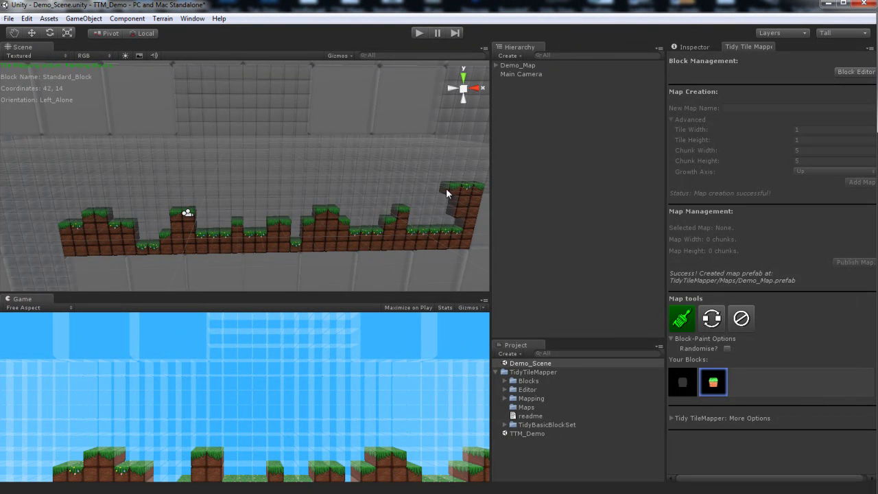
Step: Paint Standard_Block walls at both ends, a ceiling with a raised central arch, and a solid mass above the far right ceiling
{"action": "mouse_move", "coordinate": [486, 173]}
{"action": "left_mouse_down"}
{"action": "mouse_move", "coordinate": [472, 149]}
{"action": "mouse_move", "coordinate": [439, 149]}
{"action": "left_mouse_up"}
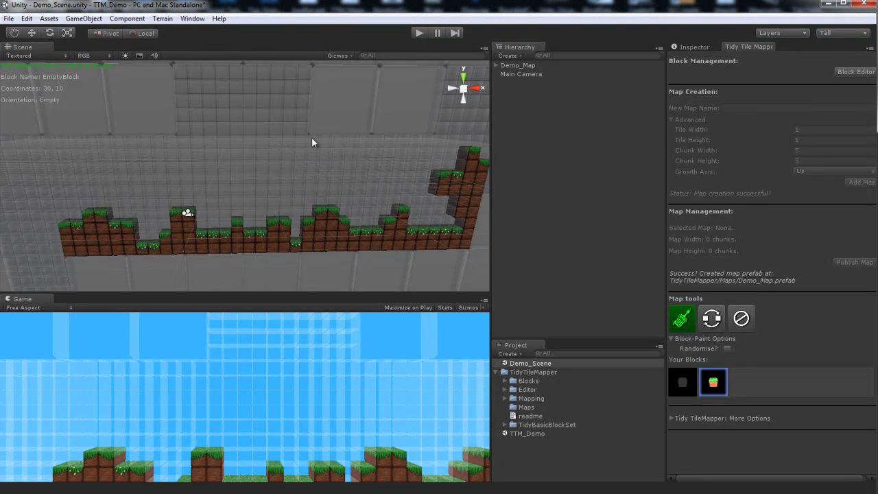
{"action": "mouse_move", "coordinate": [312, 140]}
{"action": "left_mouse_down"}
{"action": "mouse_move", "coordinate": [337, 152]}
{"action": "mouse_move", "coordinate": [356, 150]}
{"action": "mouse_move", "coordinate": [357, 161]}
{"action": "mouse_move", "coordinate": [364, 145]}
{"action": "mouse_move", "coordinate": [376, 146]}
{"action": "mouse_move", "coordinate": [361, 165]}
{"action": "mouse_move", "coordinate": [374, 143]}
{"action": "mouse_move", "coordinate": [412, 143]}
{"action": "mouse_move", "coordinate": [417, 150]}
{"action": "mouse_move", "coordinate": [436, 144]}
{"action": "mouse_move", "coordinate": [302, 141]}
{"action": "mouse_move", "coordinate": [303, 157]}
{"action": "mouse_move", "coordinate": [287, 133]}
{"action": "mouse_move", "coordinate": [296, 114]}
{"action": "mouse_move", "coordinate": [275, 105]}
{"action": "mouse_move", "coordinate": [296, 104]}
{"action": "mouse_move", "coordinate": [288, 89]}
{"action": "mouse_move", "coordinate": [265, 84]}
{"action": "mouse_move", "coordinate": [304, 81]}
{"action": "mouse_move", "coordinate": [284, 70]}
{"action": "mouse_move", "coordinate": [189, 76]}
{"action": "mouse_move", "coordinate": [194, 85]}
{"action": "mouse_move", "coordinate": [204, 75]}
{"action": "mouse_move", "coordinate": [177, 94]}
{"action": "mouse_move", "coordinate": [200, 101]}
{"action": "mouse_move", "coordinate": [179, 115]}
{"action": "mouse_move", "coordinate": [196, 131]}
{"action": "mouse_move", "coordinate": [188, 163]}
{"action": "mouse_move", "coordinate": [168, 145]}
{"action": "mouse_move", "coordinate": [92, 151]}
{"action": "mouse_move", "coordinate": [78, 137]}
{"action": "mouse_move", "coordinate": [74, 148]}
{"action": "mouse_move", "coordinate": [57, 140]}
{"action": "mouse_move", "coordinate": [39, 159]}
{"action": "mouse_move", "coordinate": [10, 142]}
{"action": "mouse_move", "coordinate": [24, 154]}
{"action": "mouse_move", "coordinate": [10, 192]}
{"action": "mouse_move", "coordinate": [38, 204]}
{"action": "mouse_move", "coordinate": [20, 178]}
{"action": "mouse_move", "coordinate": [26, 141]}
{"action": "mouse_move", "coordinate": [14, 159]}
{"action": "mouse_move", "coordinate": [28, 201]}
{"action": "mouse_move", "coordinate": [19, 210]}
{"action": "mouse_move", "coordinate": [32, 218]}
{"action": "mouse_move", "coordinate": [28, 230]}
{"action": "mouse_move", "coordinate": [58, 229]}
{"action": "left_mouse_up"}
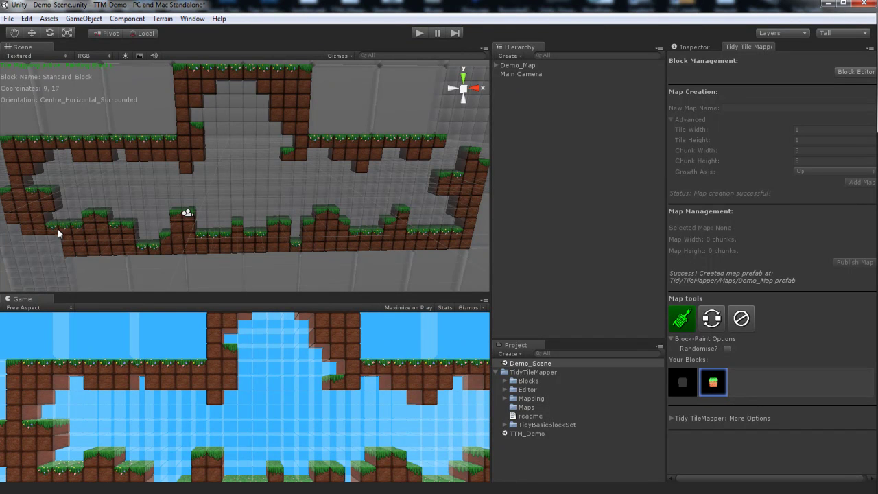
{"action": "mouse_move", "coordinate": [443, 154]}
{"action": "left_mouse_down"}
{"action": "mouse_move", "coordinate": [444, 123]}
{"action": "mouse_move", "coordinate": [456, 131]}
{"action": "mouse_move", "coordinate": [462, 124]}
{"action": "mouse_move", "coordinate": [462, 137]}
{"action": "mouse_move", "coordinate": [465, 114]}
{"action": "mouse_move", "coordinate": [476, 145]}
{"action": "left_mouse_up"}
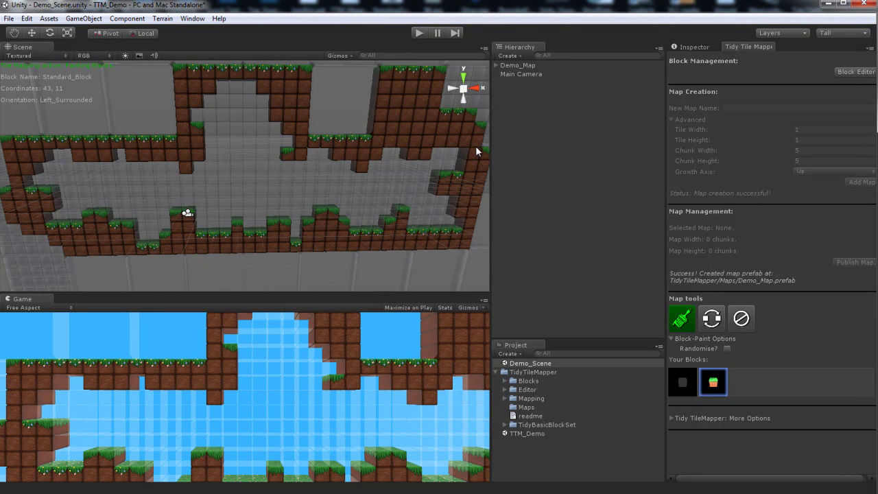
Step: Carve the upper right block mass into a stepped shape with EmptyBlock, and deactivate tile mapping
{"action": "left_click", "coordinate": [682, 381]}
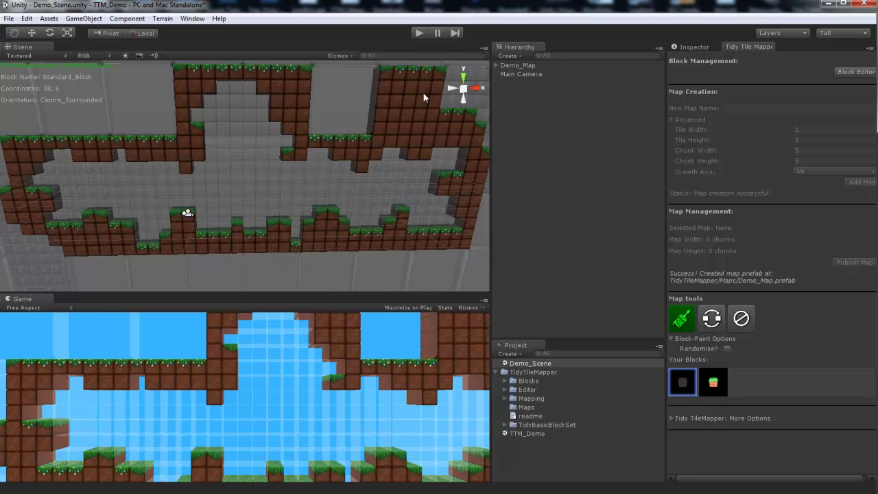
{"action": "scroll", "coordinate": [423, 92], "scroll_direction": "down", "scroll_amount": 2}
{"action": "mouse_move", "coordinate": [353, 101]}
{"action": "left_mouse_down"}
{"action": "mouse_move", "coordinate": [392, 99]}
{"action": "mouse_move", "coordinate": [399, 109]}
{"action": "mouse_move", "coordinate": [390, 125]}
{"action": "mouse_move", "coordinate": [399, 158]}
{"action": "mouse_move", "coordinate": [373, 153]}
{"action": "mouse_move", "coordinate": [358, 162]}
{"action": "mouse_move", "coordinate": [381, 172]}
{"action": "left_mouse_up"}
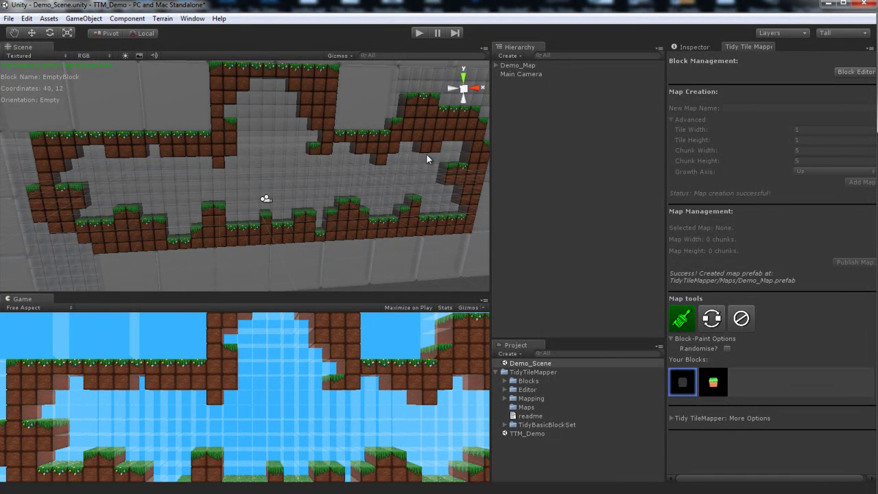
{"action": "left_click", "coordinate": [741, 318]}
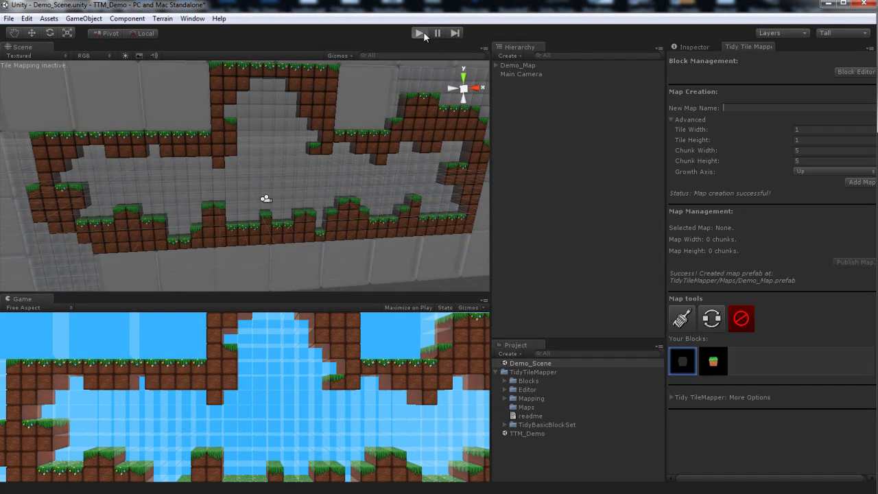
Step: Run the scene to check the map without its empty placeholder blocks, and stop playback
{"action": "left_click", "coordinate": [423, 33]}
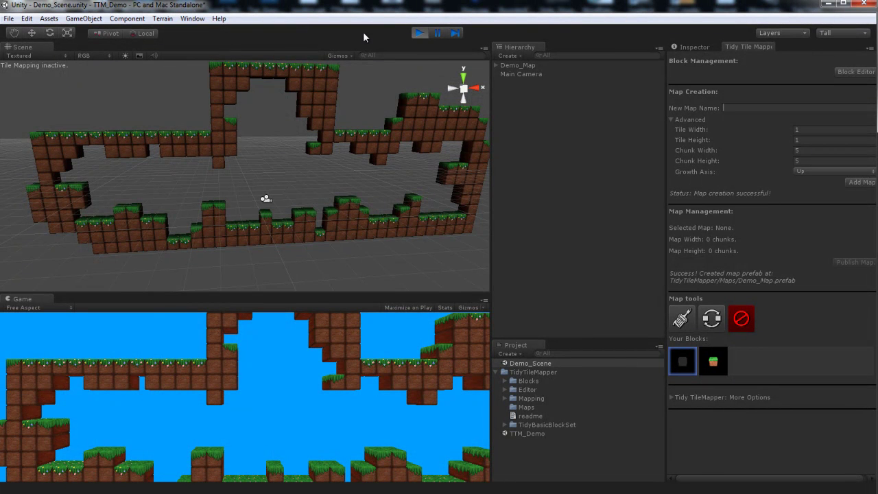
{"action": "left_click_drag", "start_coordinate": [295, 85], "coordinate": [226, 117], "text": "alt"}
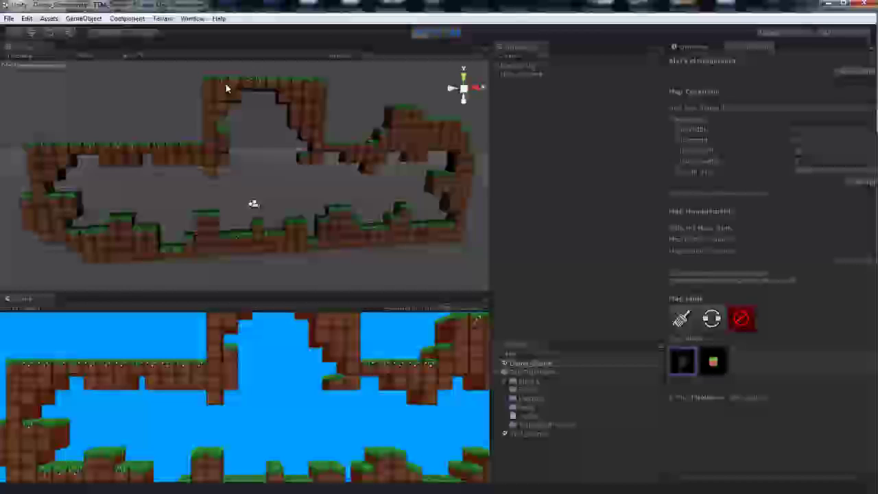
{"action": "left_click", "coordinate": [420, 33]}
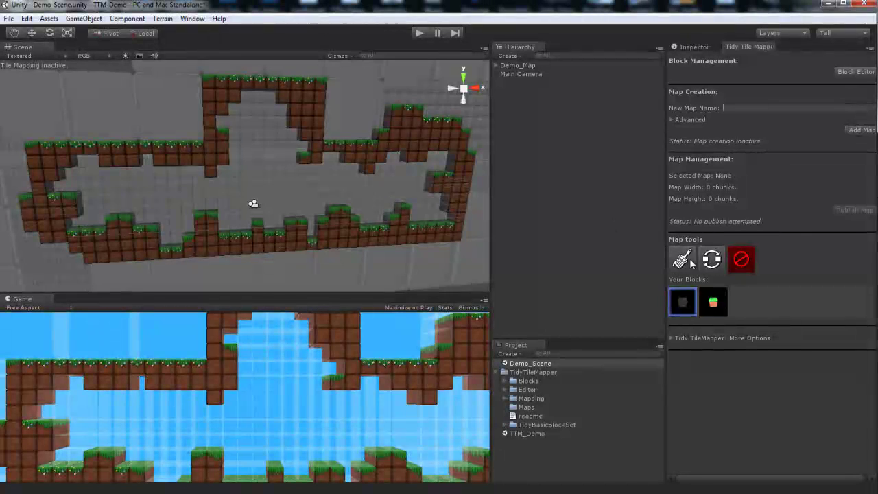
Step: Reactivate block painting with Randomise on and repaint the ground strip with Standard_Block to vary its tiles
{"action": "left_click", "coordinate": [682, 258]}
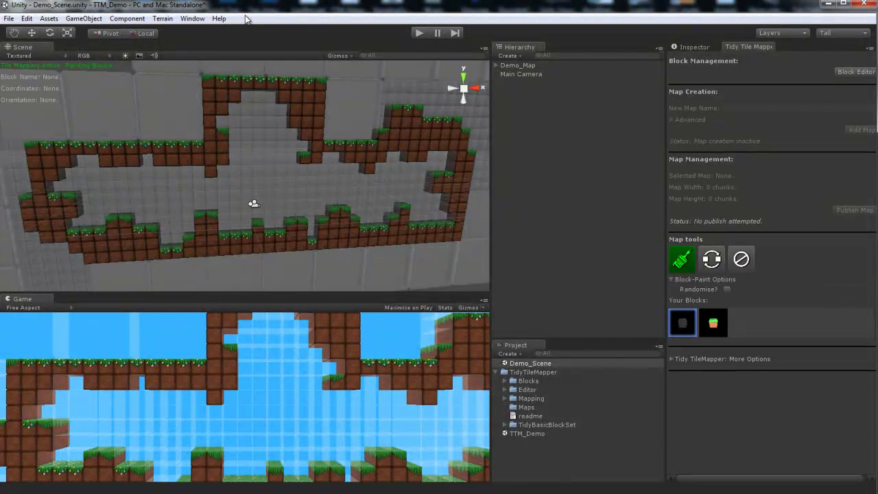
{"action": "mouse_move", "coordinate": [216, 85]}
{"action": "left_mouse_down"}
{"action": "mouse_move", "coordinate": [209, 97]}
{"action": "mouse_move", "coordinate": [222, 81]}
{"action": "mouse_move", "coordinate": [310, 82]}
{"action": "left_mouse_up"}
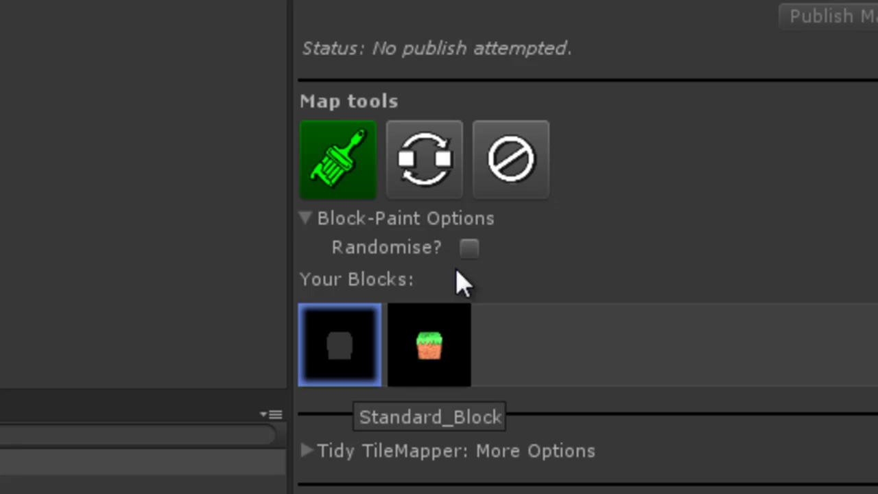
{"action": "left_click", "coordinate": [469, 249]}
{"action": "left_click", "coordinate": [439, 362]}
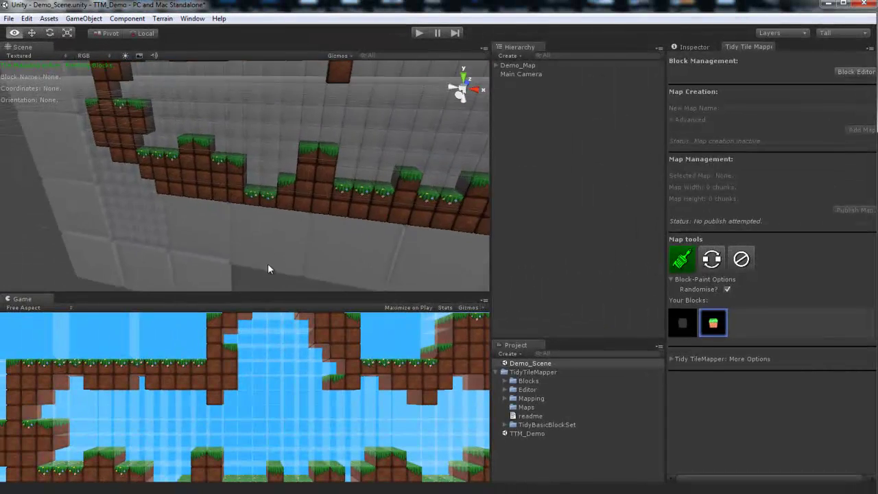
{"action": "left_click_drag", "start_coordinate": [268, 269], "coordinate": [206, 209], "text": "alt"}
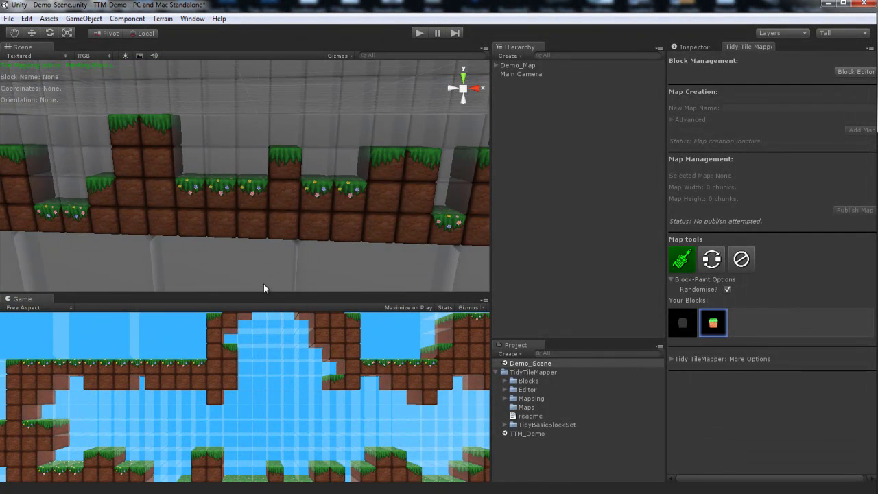
{"action": "left_click_drag", "start_coordinate": [264, 288], "coordinate": [271, 221], "text": "alt"}
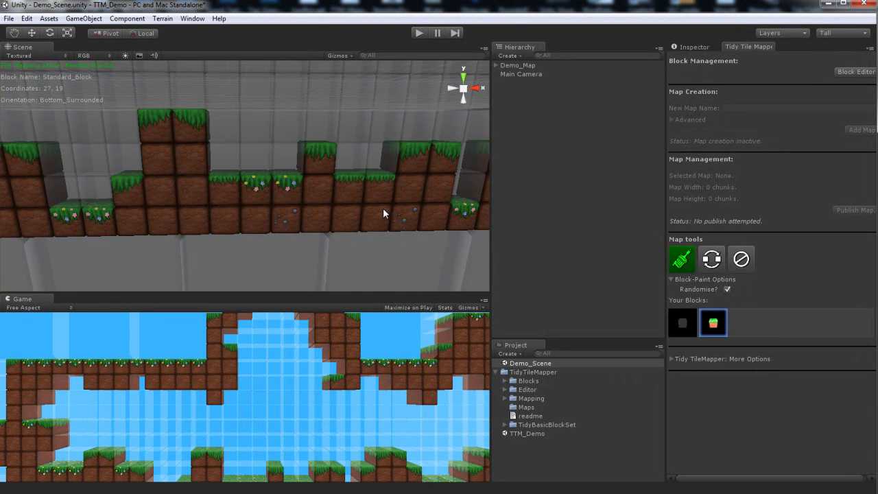
{"action": "mouse_move", "coordinate": [382, 208]}
{"action": "left_mouse_down"}
{"action": "mouse_move", "coordinate": [249, 217]}
{"action": "mouse_move", "coordinate": [243, 195]}
{"action": "mouse_move", "coordinate": [175, 192]}
{"action": "mouse_move", "coordinate": [172, 207]}
{"action": "mouse_move", "coordinate": [124, 232]}
{"action": "mouse_move", "coordinate": [155, 229]}
{"action": "mouse_move", "coordinate": [120, 232]}
{"action": "mouse_move", "coordinate": [159, 230]}
{"action": "mouse_move", "coordinate": [155, 206]}
{"action": "mouse_move", "coordinate": [175, 213]}
{"action": "mouse_move", "coordinate": [157, 219]}
{"action": "mouse_move", "coordinate": [198, 221]}
{"action": "mouse_move", "coordinate": [169, 186]}
{"action": "mouse_move", "coordinate": [111, 182]}
{"action": "mouse_move", "coordinate": [73, 192]}
{"action": "mouse_move", "coordinate": [97, 225]}
{"action": "mouse_move", "coordinate": [77, 171]}
{"action": "mouse_move", "coordinate": [77, 227]}
{"action": "left_mouse_up"}
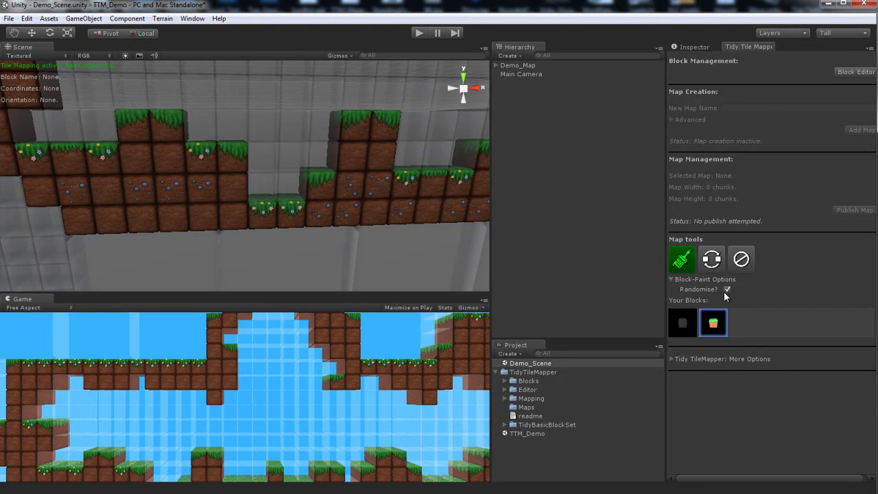
Step: Activate the block cycling tool and add a lone Standard_Block at coordinates 24, 12 in the open cave
{"action": "left_click", "coordinate": [713, 260]}
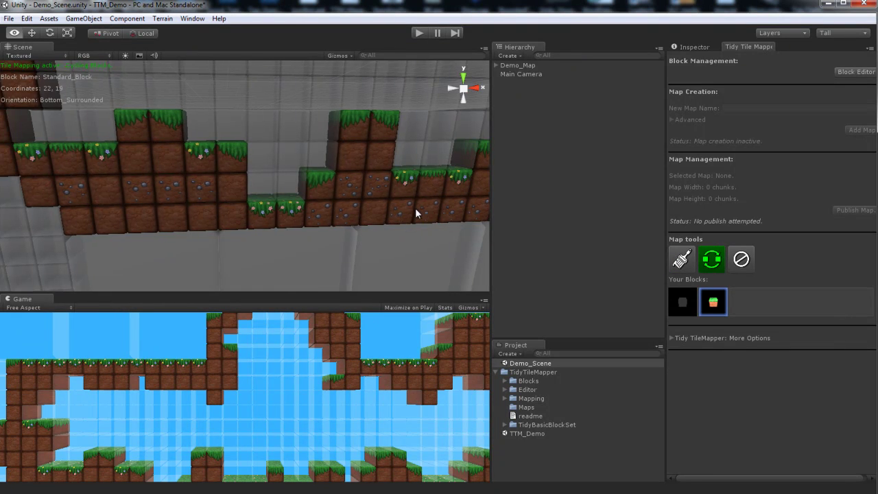
{"action": "left_click_drag", "start_coordinate": [487, 243], "coordinate": [459, 237], "text": "alt"}
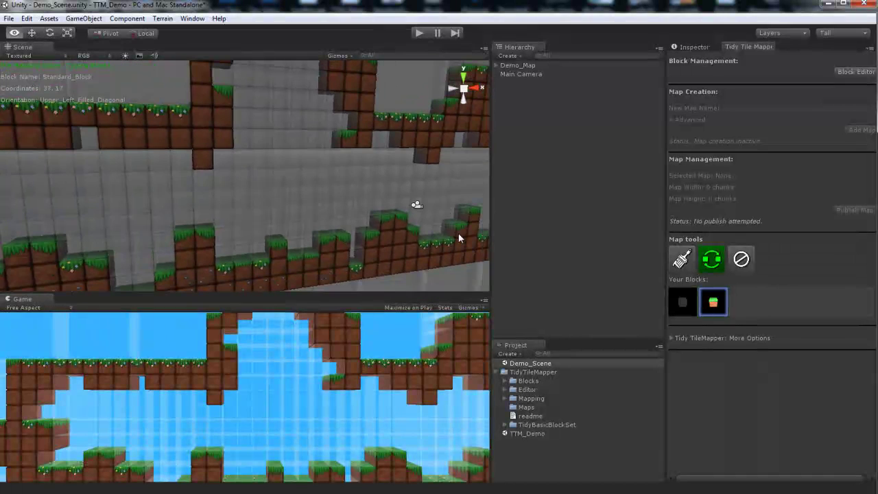
{"action": "left_click", "coordinate": [281, 161]}
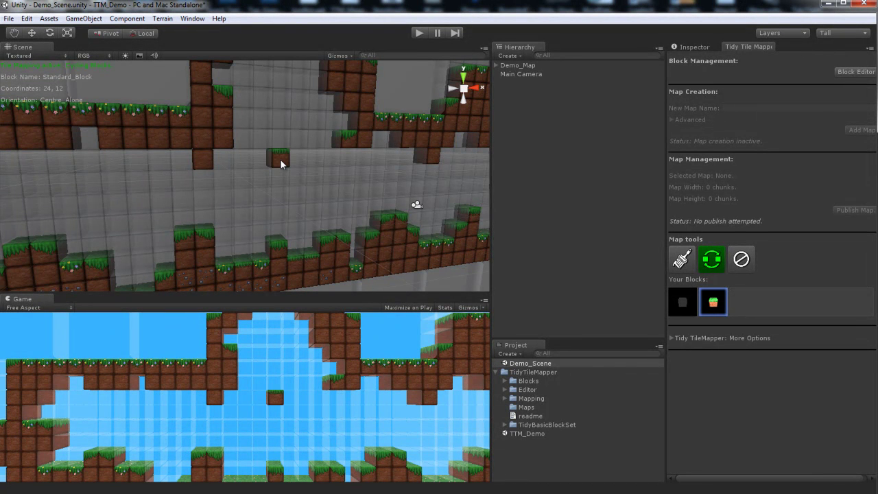
Step: Remove the lone Standard_Block at 24, 12, and cycle the ground strip blocks at 36, 19 and 35, 18 to other tile variants
{"action": "left_click", "coordinate": [280, 161], "text": "shift"}
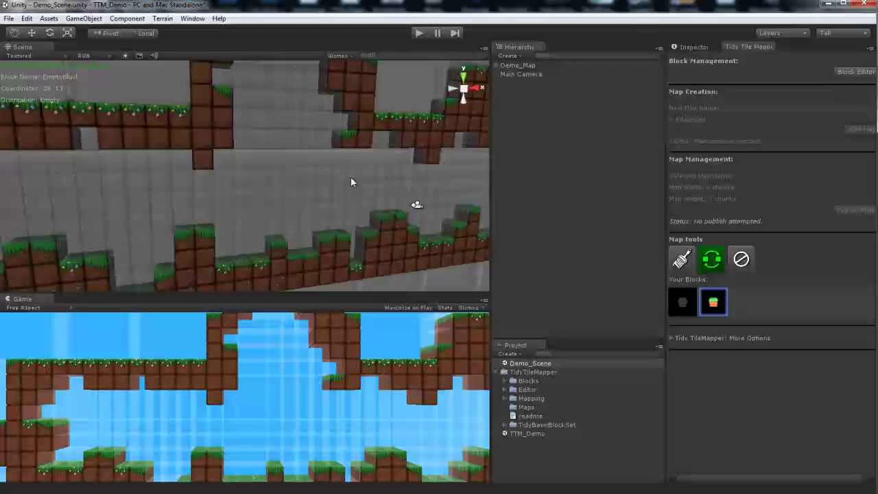
{"action": "left_click_drag", "start_coordinate": [351, 176], "coordinate": [388, 240], "text": "alt"}
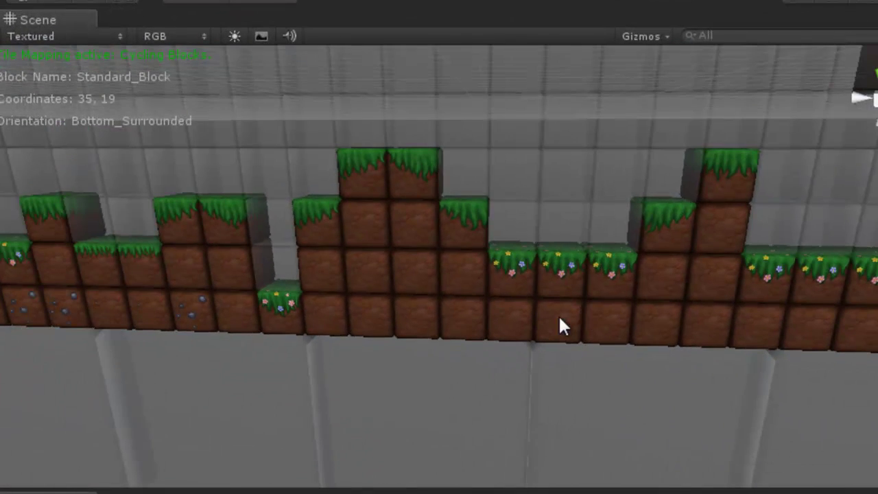
{"action": "left_click_drag", "start_coordinate": [578, 322], "coordinate": [597, 333], "text": "alt"}
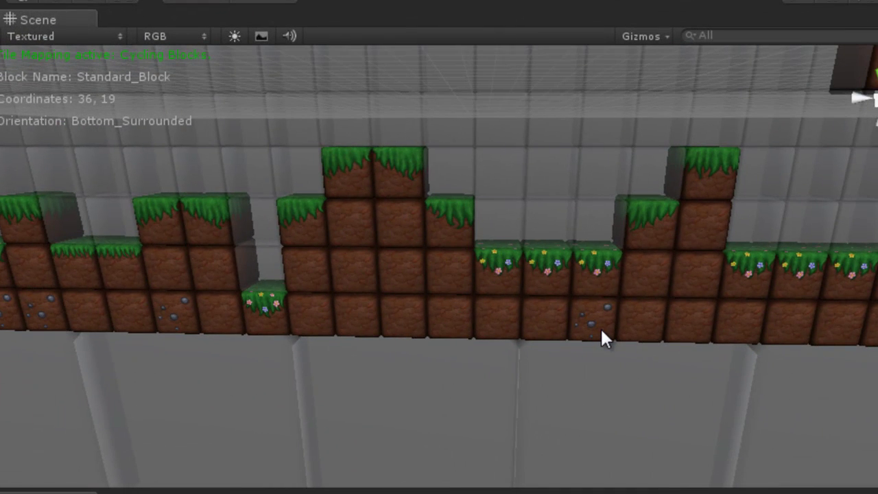
{"action": "left_click", "coordinate": [601, 330]}
{"action": "left_click", "coordinate": [602, 333]}
{"action": "left_click", "coordinate": [557, 287]}
{"action": "left_click", "coordinate": [557, 287]}
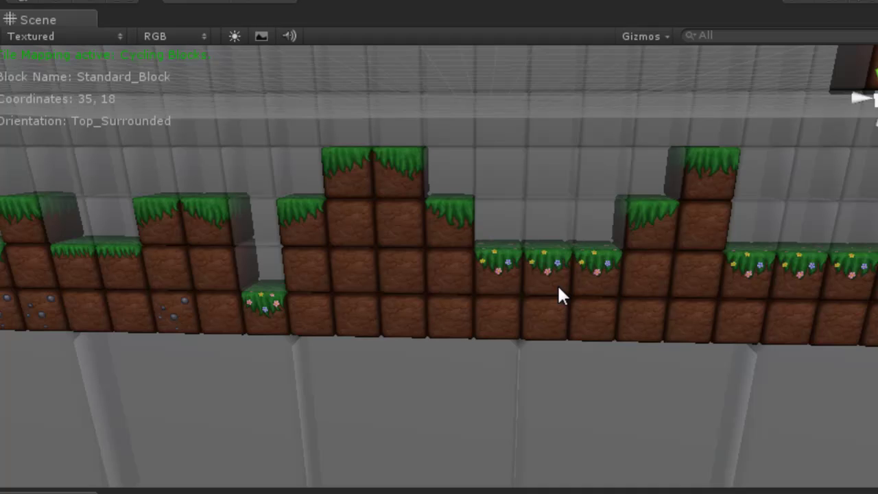
{"action": "left_click", "coordinate": [558, 287]}
{"action": "left_click", "coordinate": [557, 287]}
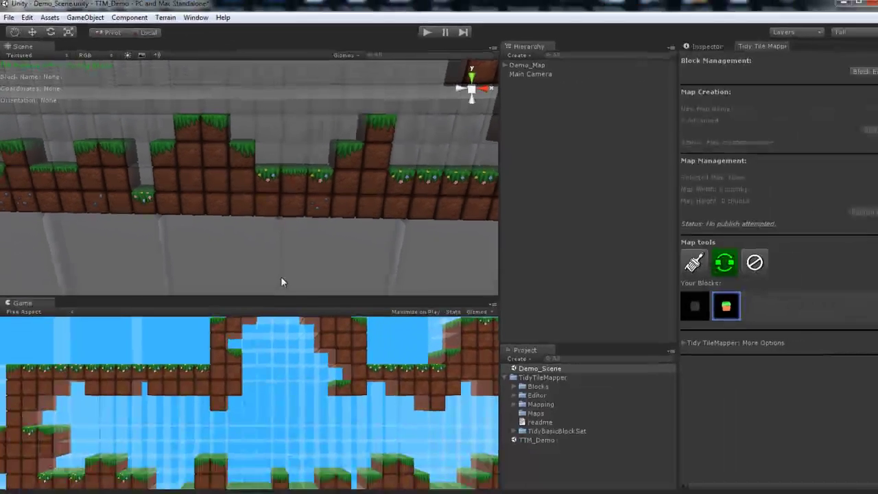
Step: Disable all map tools, and publish Demo_Map as a prefab by selecting one of its blocks in the scene
{"action": "left_click_drag", "start_coordinate": [293, 270], "coordinate": [329, 273], "text": "alt"}
{"action": "scroll", "coordinate": [326, 278], "scroll_direction": "down", "scroll_amount": 3}
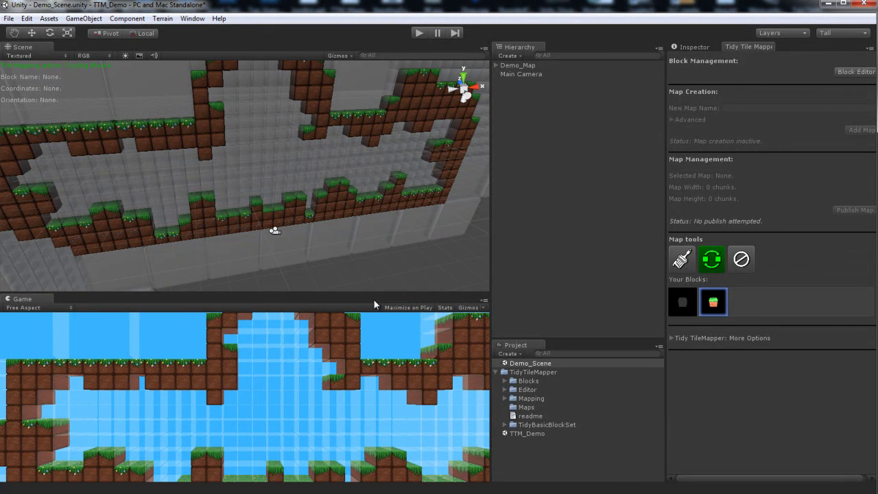
{"action": "left_click", "coordinate": [749, 260]}
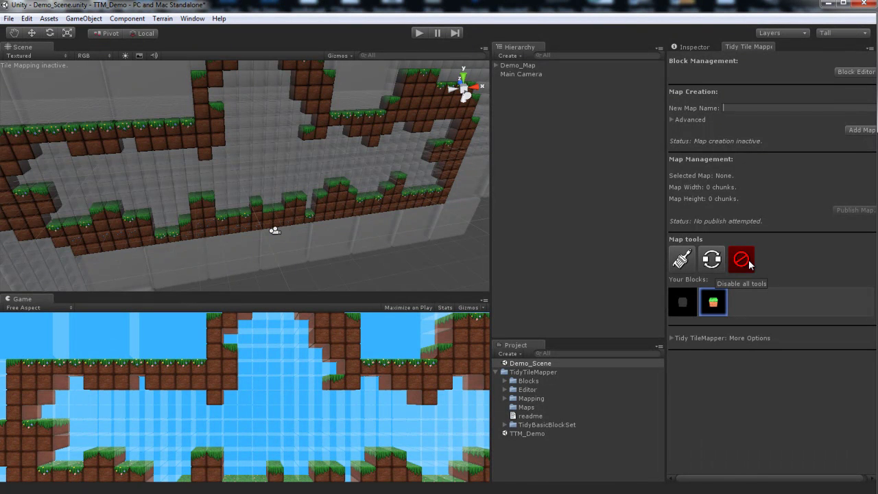
{"action": "left_click", "coordinate": [315, 141]}
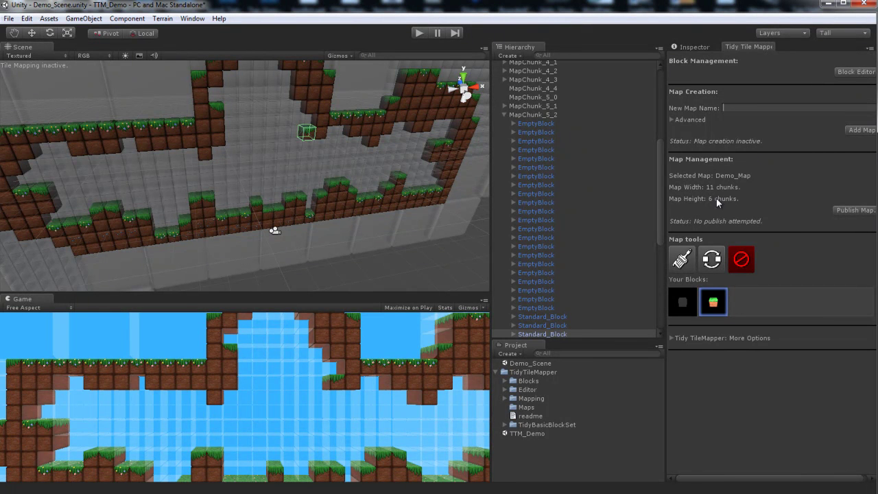
{"action": "left_click", "coordinate": [856, 211]}
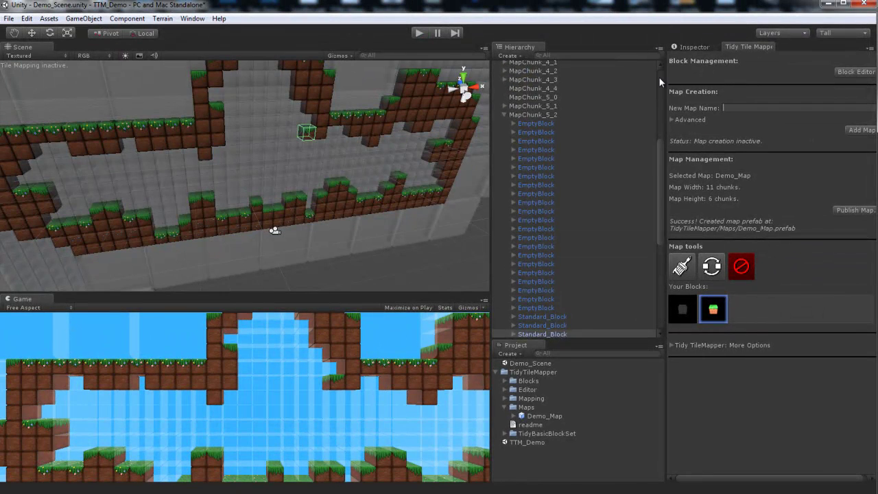
Step: Collapse the scene's Demo_Map hierarchy, and place an instance of the published Demo_Map prefab in an empty area of the scene
{"action": "scroll", "coordinate": [655, 77], "scroll_direction": "up", "scroll_amount": 10}
{"action": "left_click", "coordinate": [495, 65]}
{"action": "left_click_drag", "start_coordinate": [453, 89], "coordinate": [382, 89], "text": "alt"}
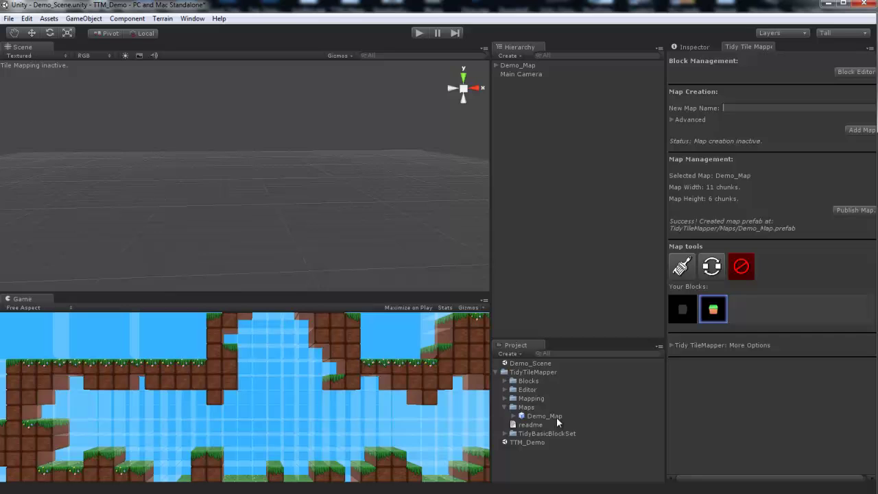
{"action": "left_click_drag", "start_coordinate": [556, 416], "coordinate": [242, 134]}
{"action": "key", "text": "f"}
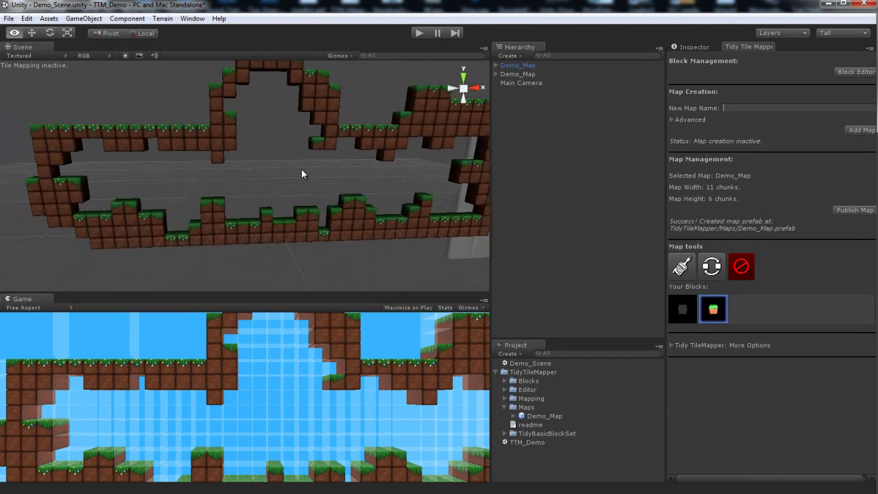
{"action": "left_click_drag", "start_coordinate": [301, 168], "coordinate": [273, 162], "text": "alt"}
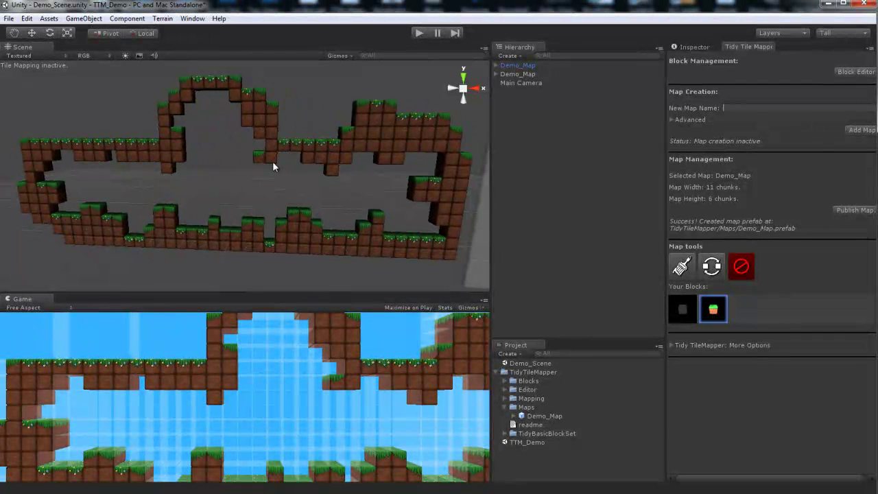